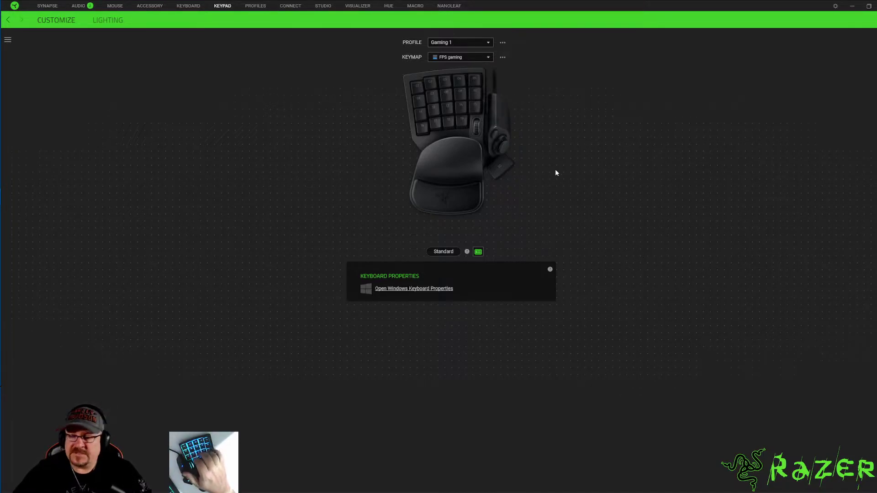
# Check the keymaps in the Gaming 2 profile, then return to the Gaming 1 profile
pyautogui.click(488, 42)
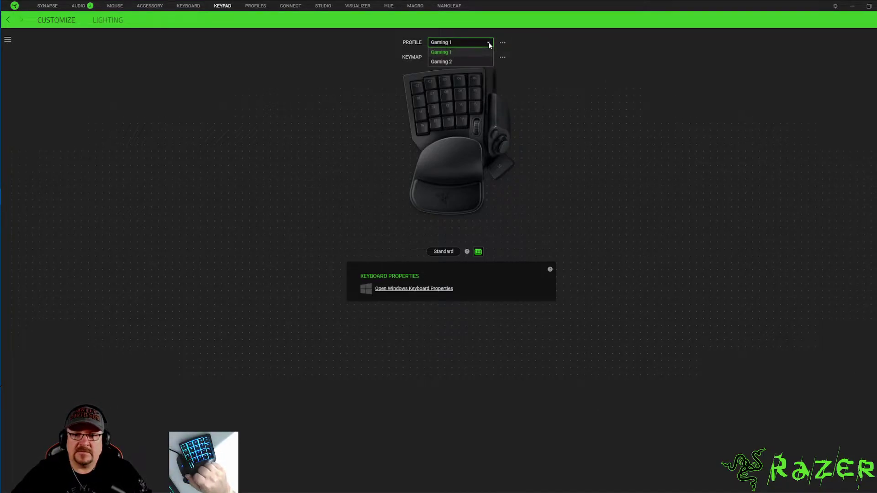
pyautogui.click(451, 61)
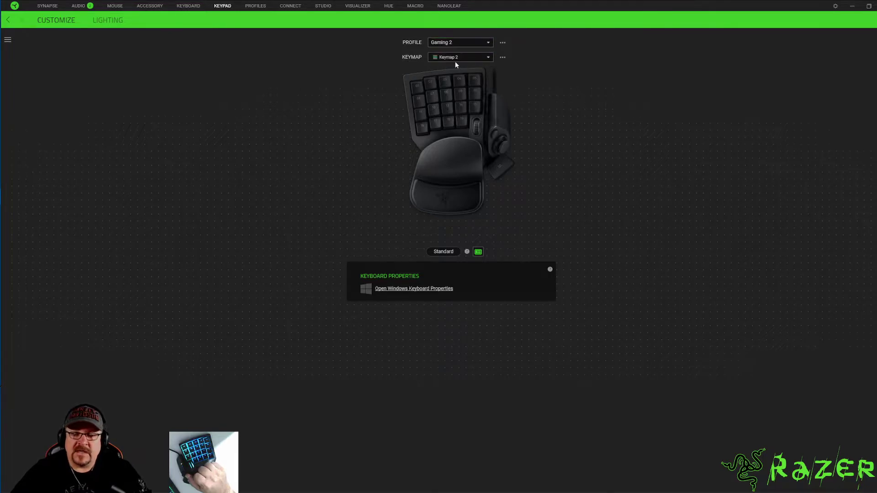
pyautogui.click(473, 58)
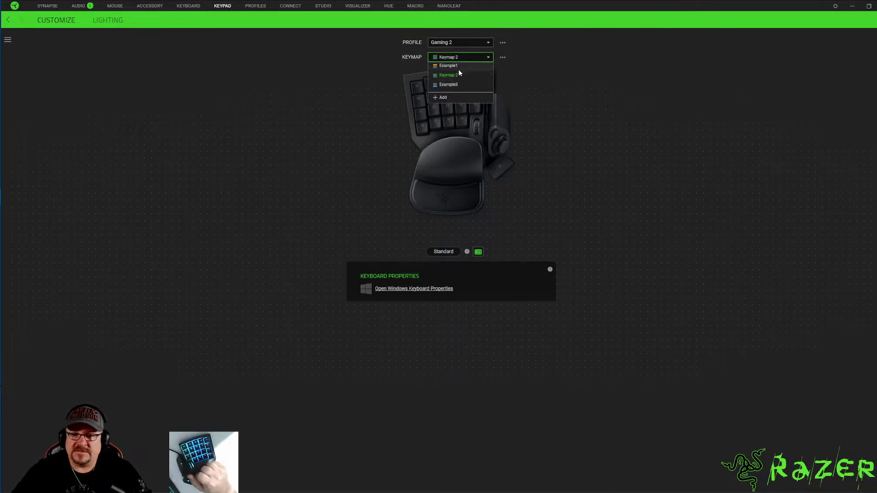
pyautogui.click(490, 43)
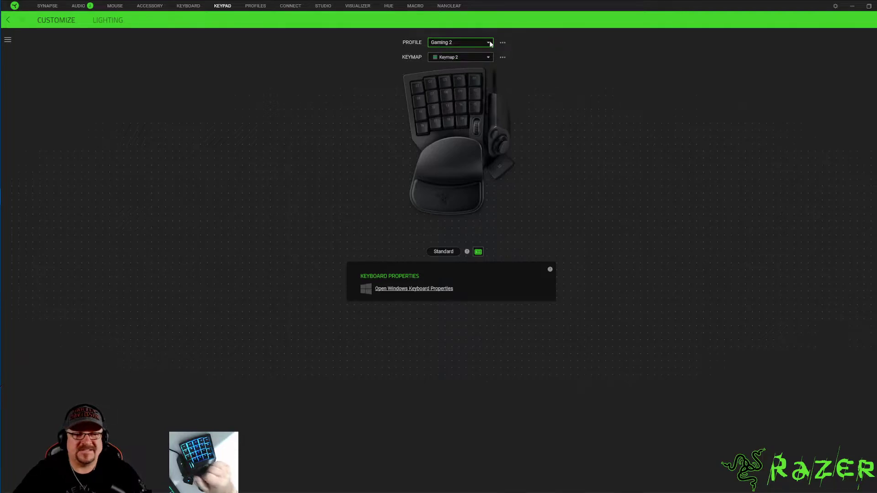
pyautogui.click(489, 43)
pyautogui.click(464, 53)
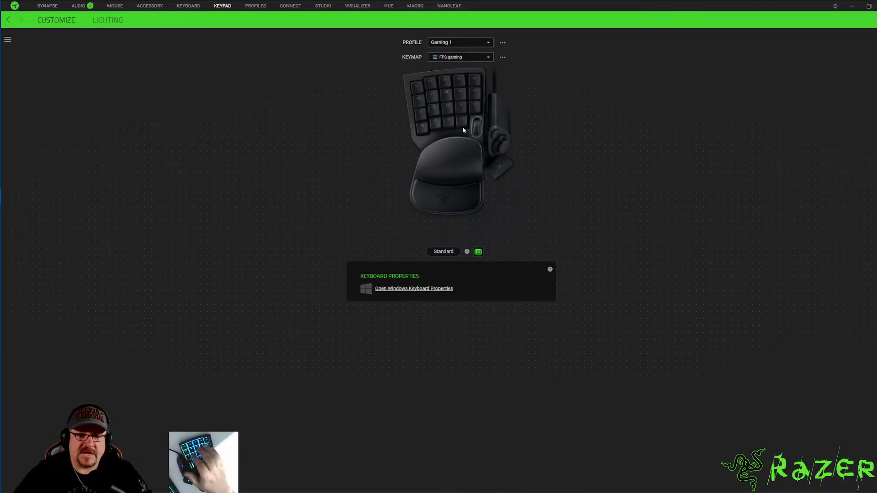
# Assign keypad key 1 in Gaming 1 to Switch Profile → Next Profile and save it
pyautogui.click(418, 89)
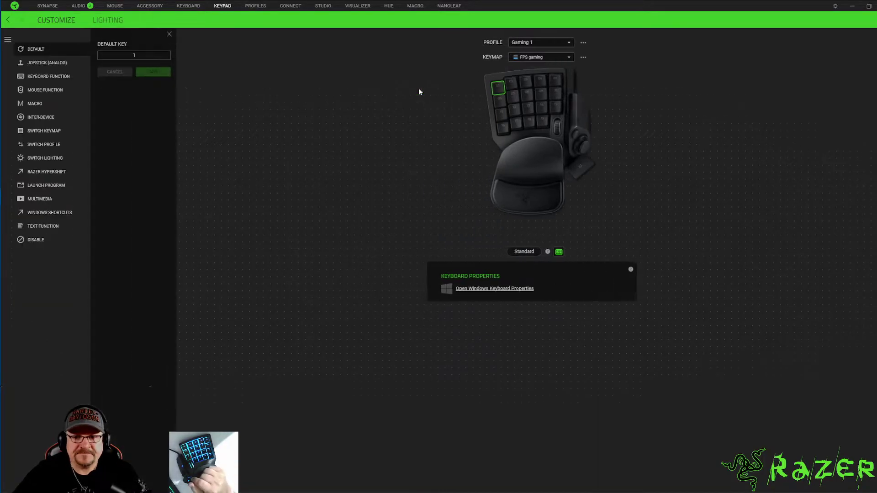
pyautogui.click(49, 145)
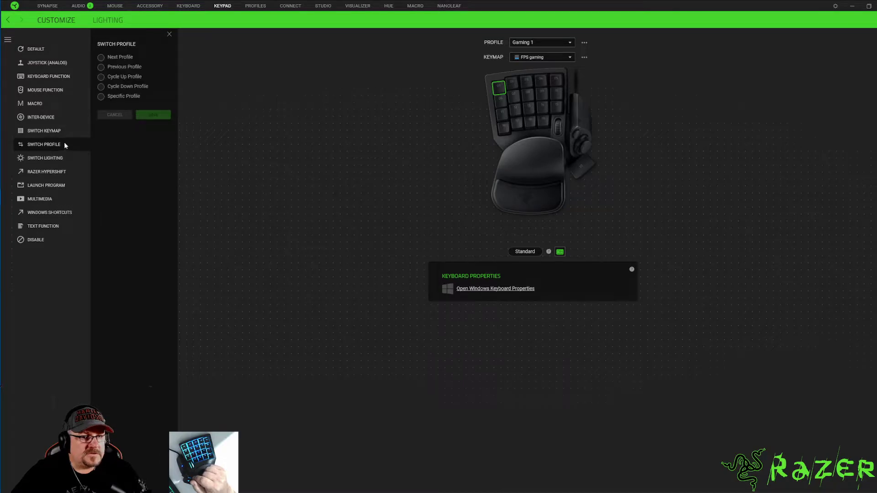
pyautogui.click(101, 58)
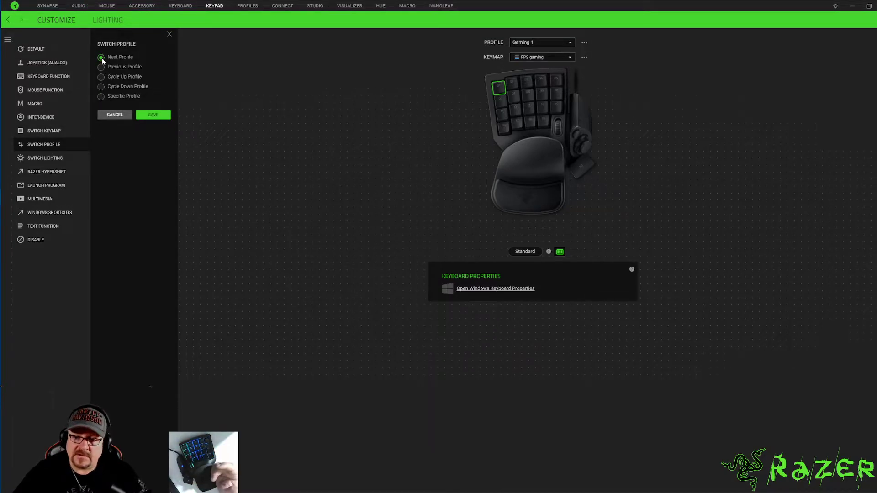
pyautogui.click(155, 118)
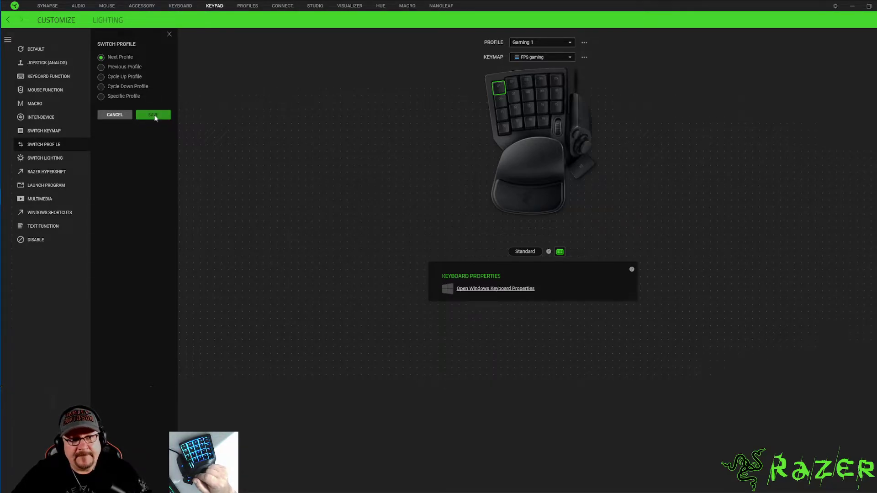
pyautogui.click(502, 91)
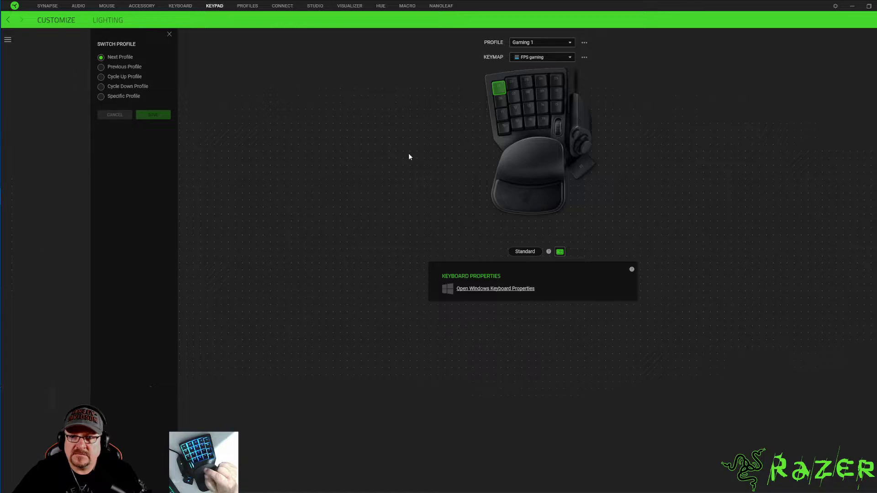
# From Gaming 2, set keypad key 1 to Switch Profile → Previous Profile and close the panel
pyautogui.press('1')
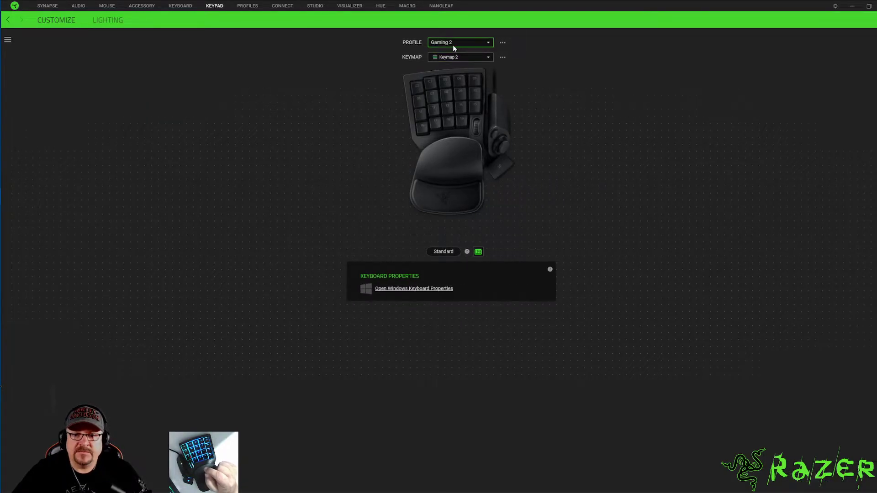
pyautogui.click(418, 90)
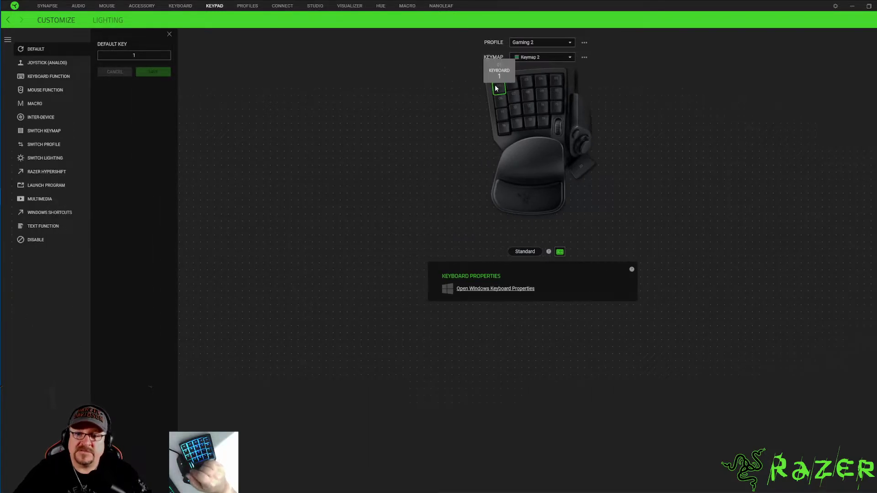
pyautogui.click(41, 173)
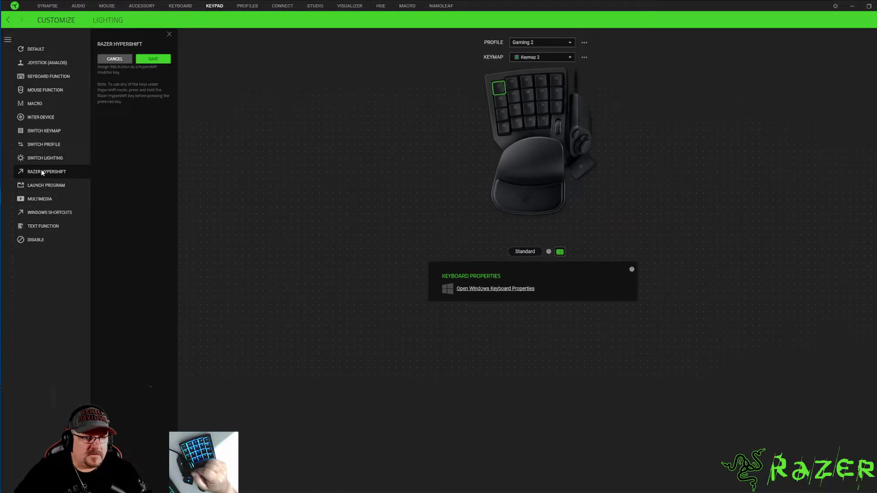
pyautogui.click(112, 62)
pyautogui.click(35, 145)
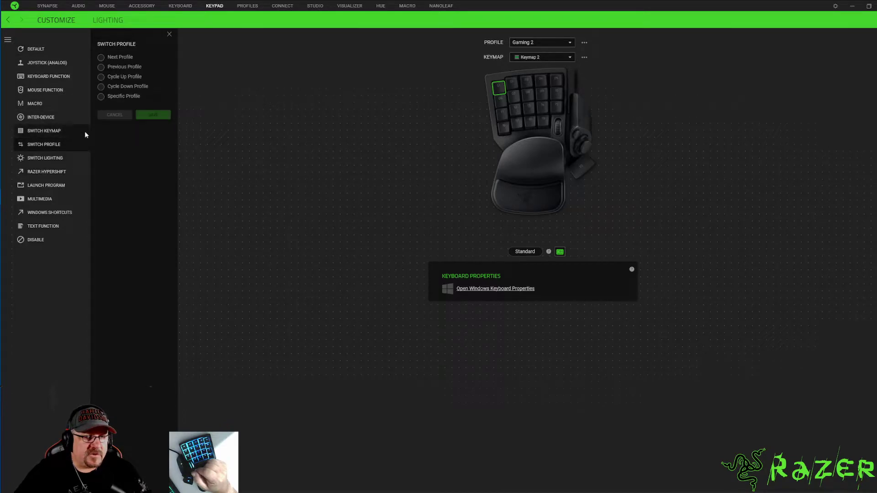
pyautogui.click(101, 67)
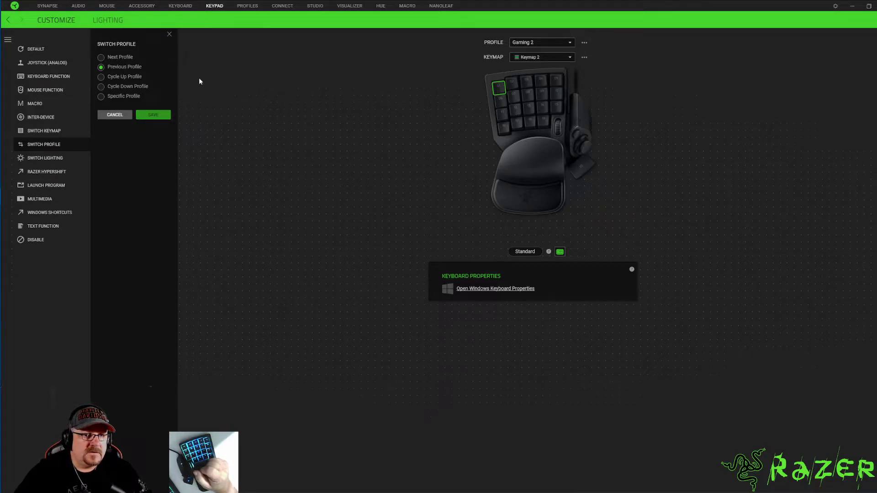
pyautogui.click(169, 35)
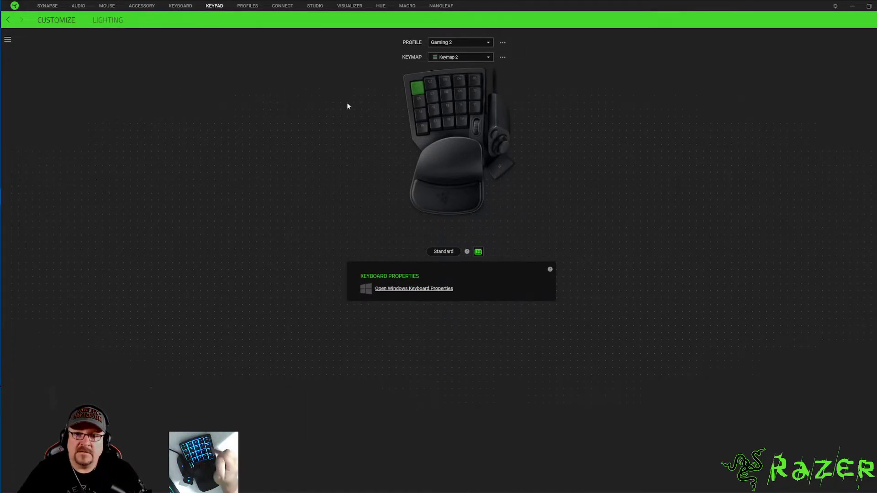
pyautogui.press('1')
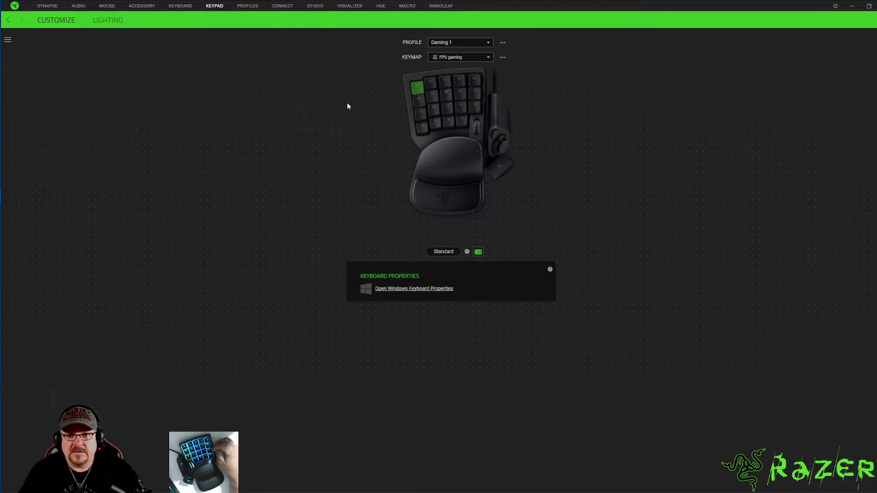
pyautogui.press('2')
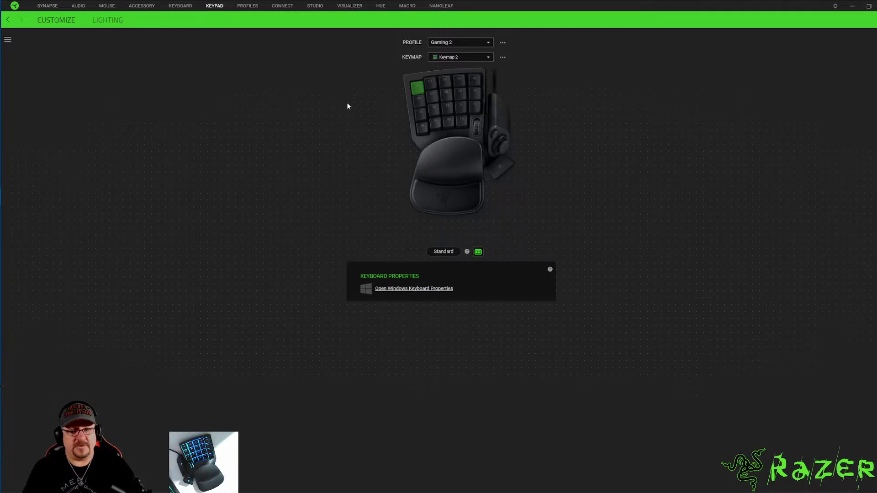
# Reset key 1 in Gaming 2 to its Default Key and save it
pyautogui.click(416, 88)
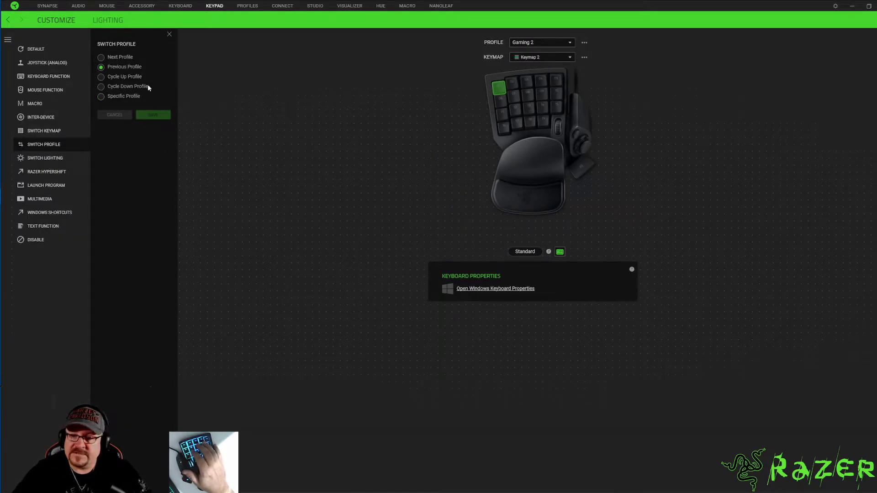
pyautogui.click(34, 49)
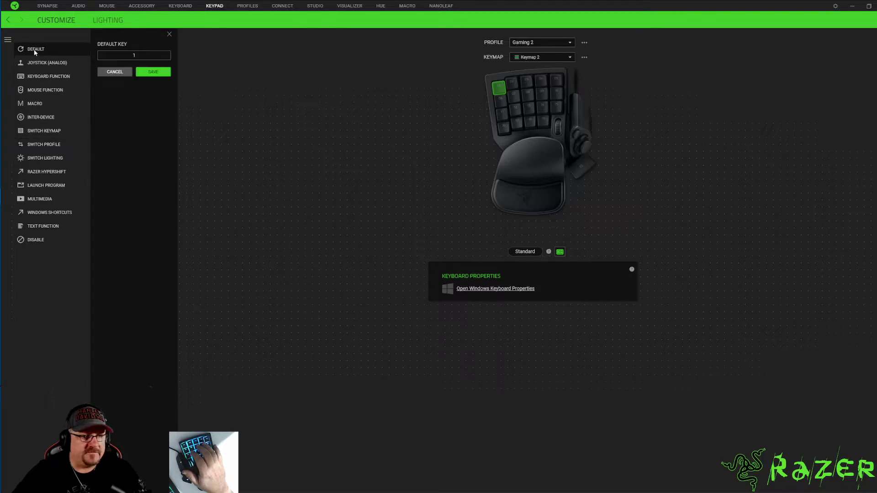
pyautogui.click(161, 76)
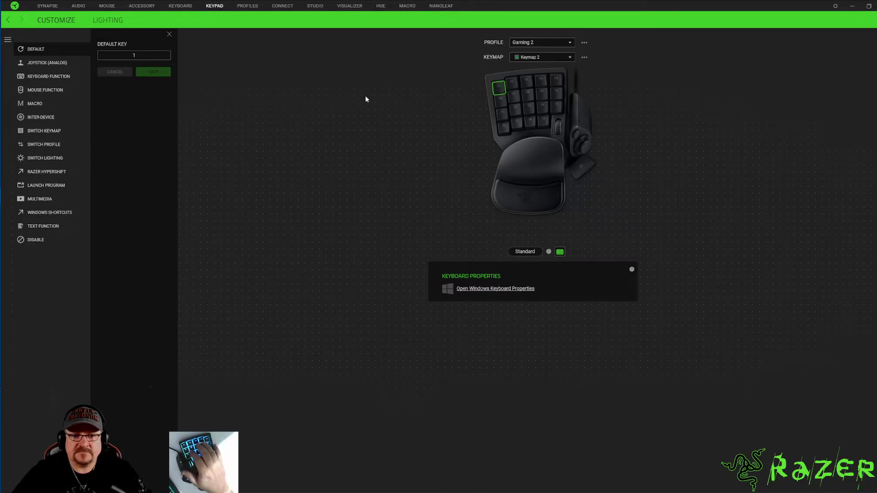
pyautogui.click(170, 35)
# Switch to the Gaming 1 profile and close key 1's Default Key panel without saving
pyautogui.click(452, 41)
pyautogui.click(451, 53)
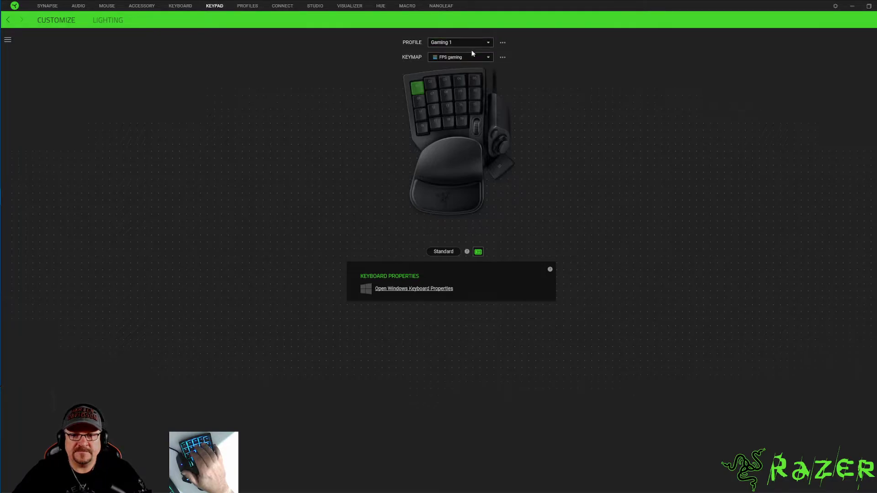
pyautogui.click(414, 83)
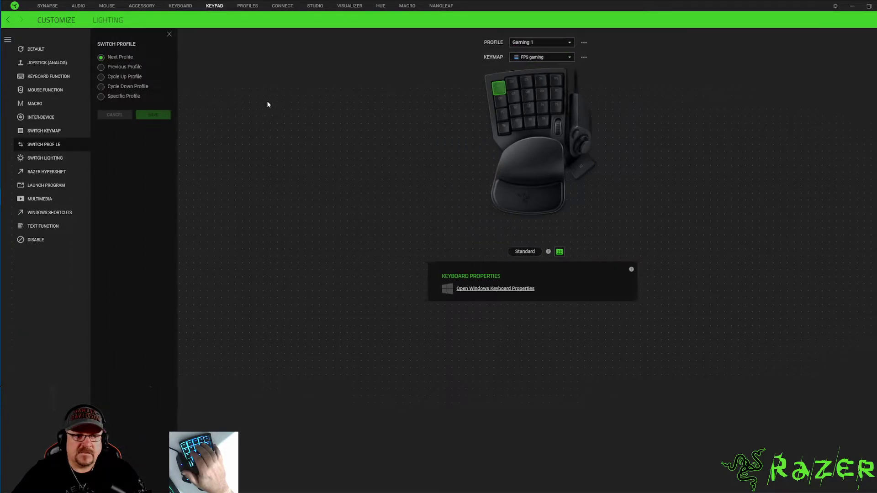
pyautogui.click(34, 49)
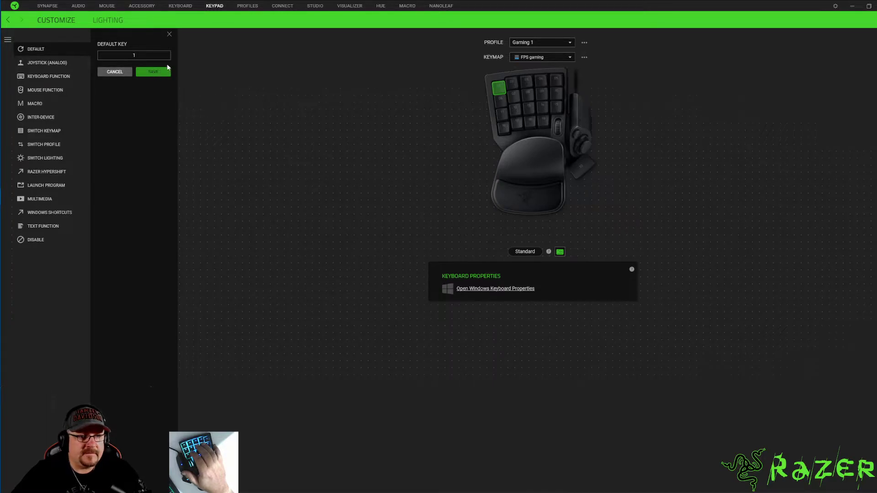
pyautogui.click(169, 35)
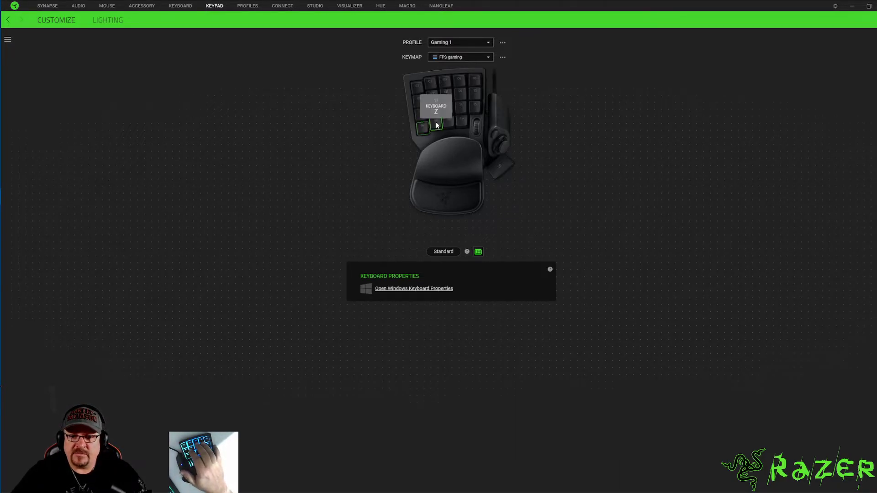
# Assign keypad key 16 in Gaming 1 to Razer Hypershift and close the panel
pyautogui.click(423, 130)
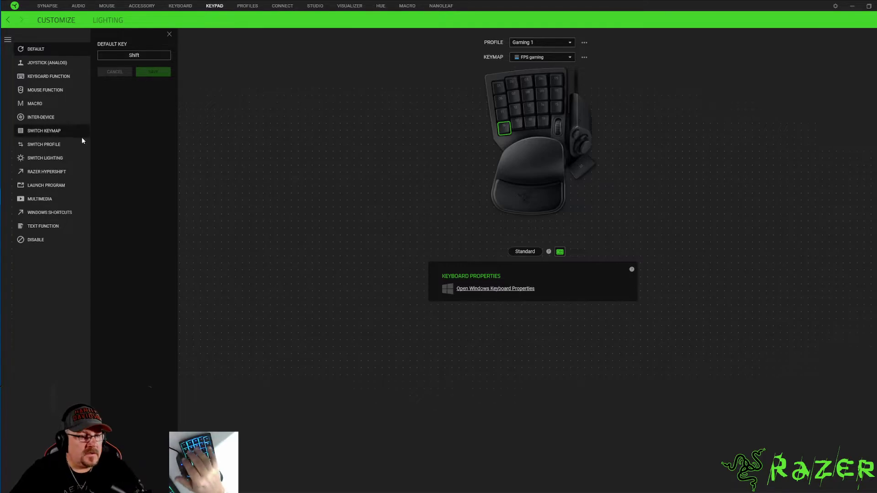
pyautogui.click(57, 172)
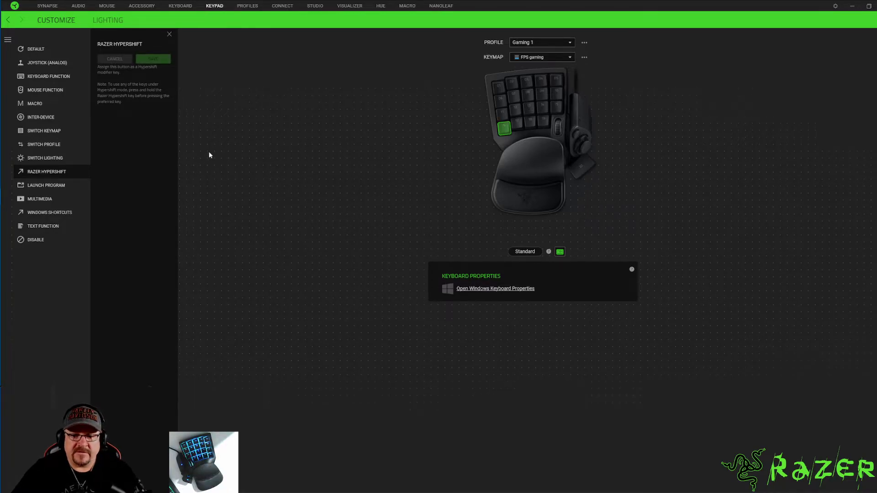
pyautogui.click(175, 36)
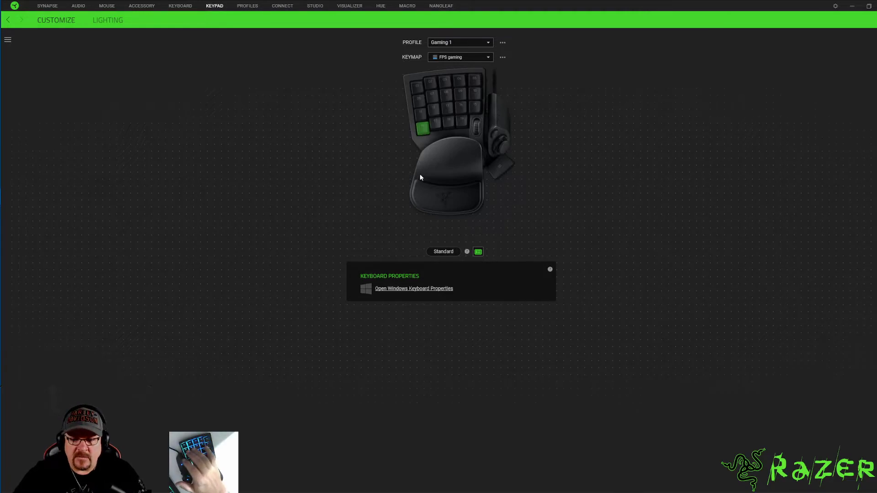
# In the Hypershift layer, set key 17 to Switch Profile → Next Profile and save
pyautogui.click(444, 252)
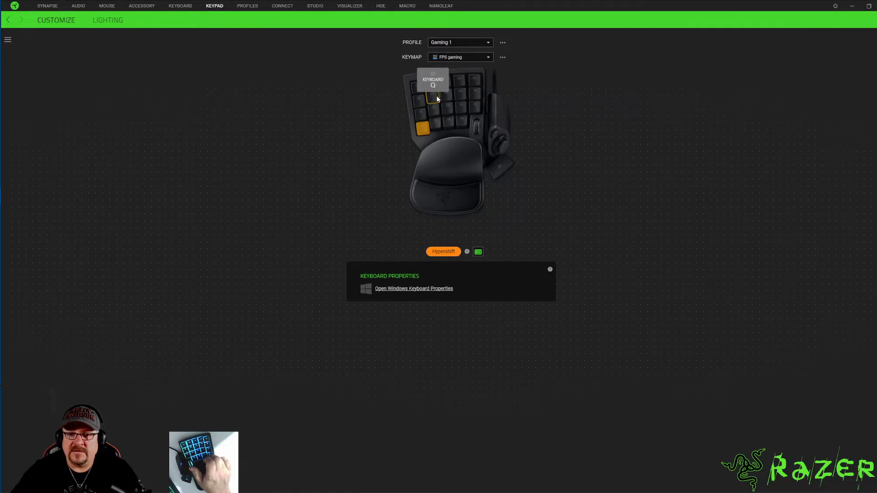
pyautogui.click(436, 126)
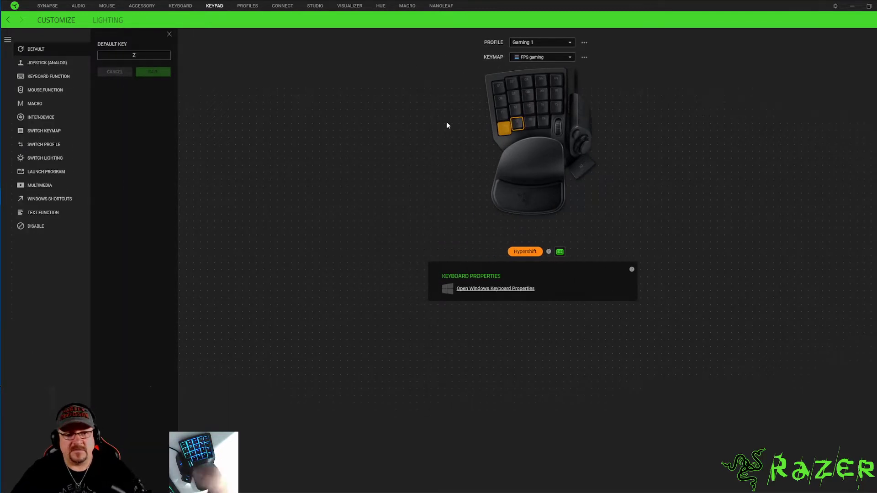
pyautogui.click(52, 145)
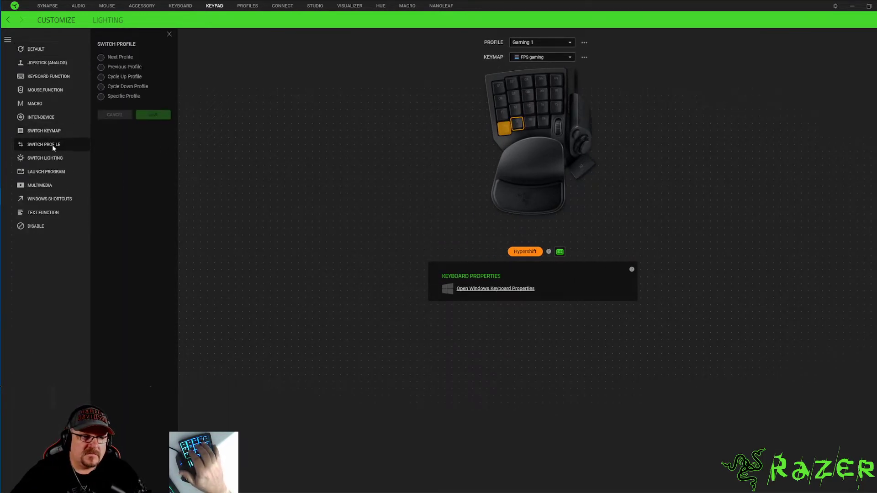
pyautogui.click(101, 58)
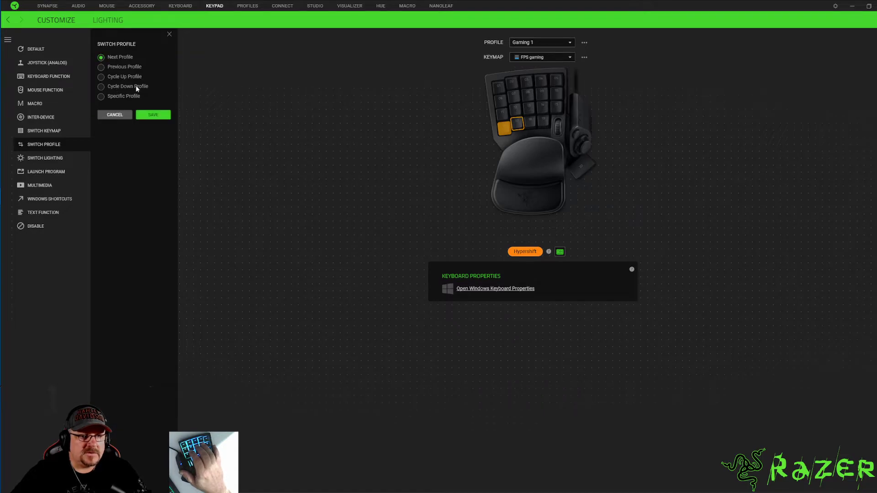
pyautogui.click(154, 116)
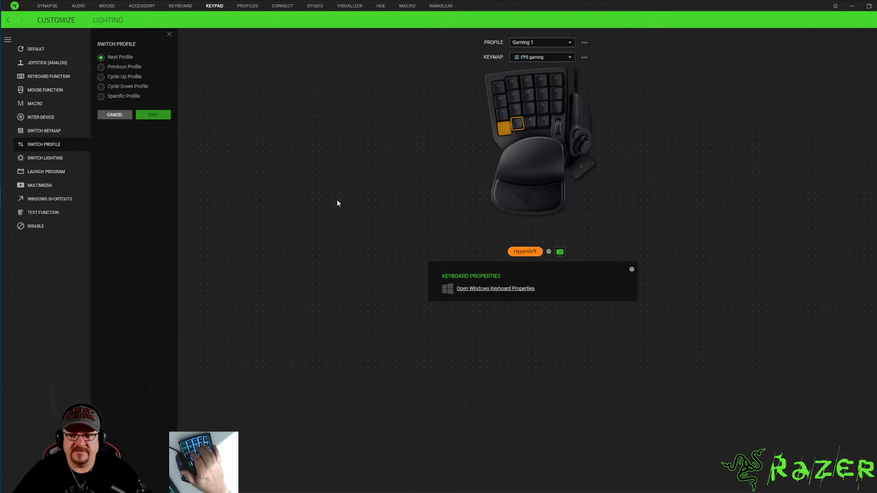
# Close key 17's Switch Profile assignment panel
pyautogui.click(170, 34)
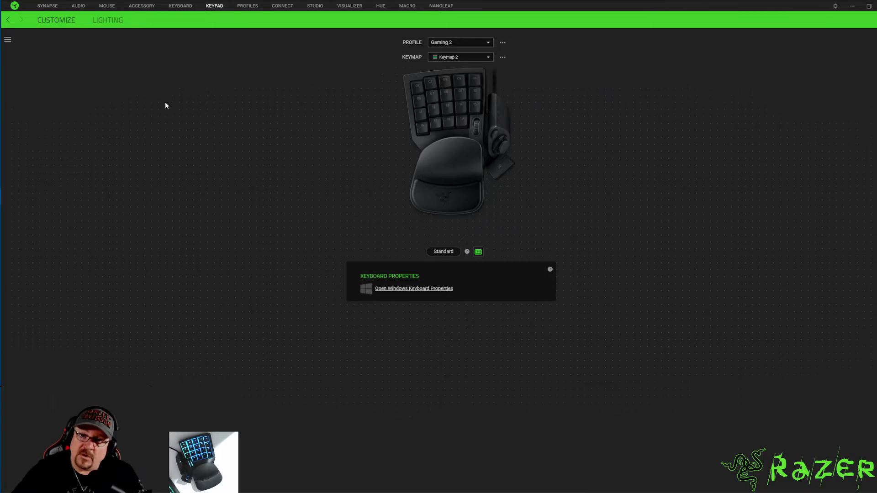
# Set key 16 in Gaming 2 to Razer Hypershift, then toggle the keypad between Hypershift and Standard
pyautogui.click(420, 130)
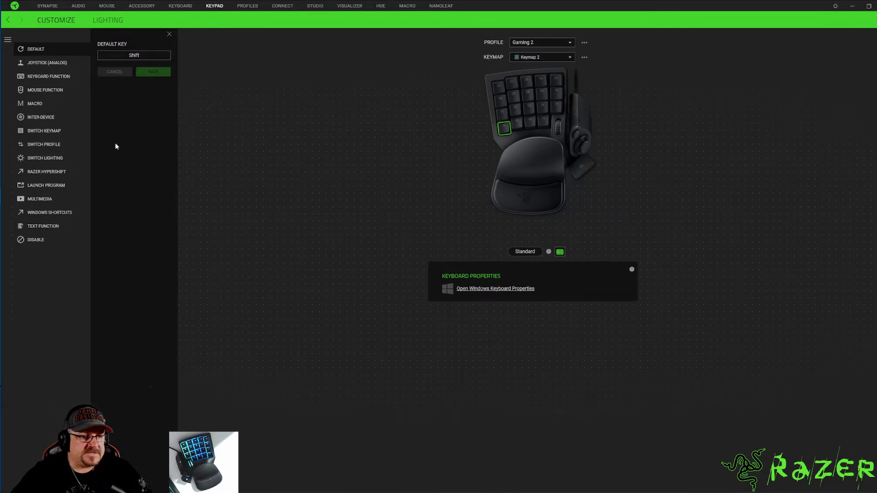
pyautogui.click(55, 172)
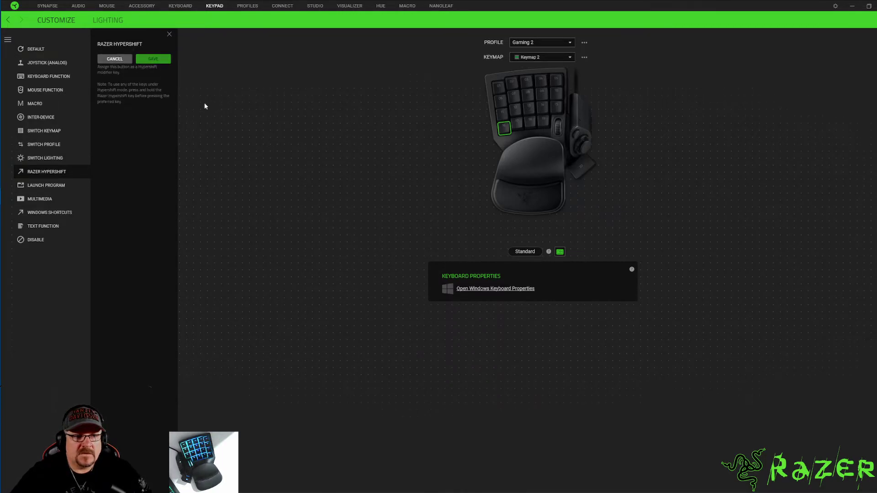
pyautogui.click(169, 35)
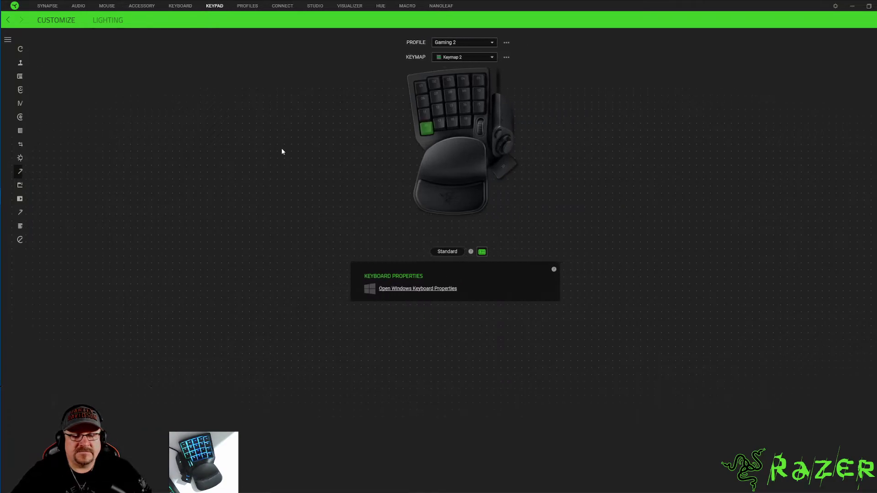
pyautogui.click(445, 252)
pyautogui.click(445, 253)
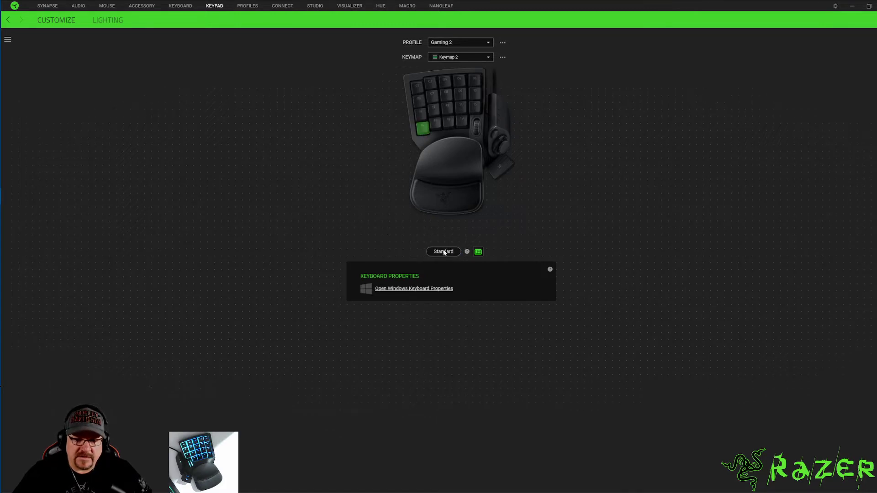
# In Gaming 2's Hypershift layer, set key 17 to Switch Profile → Previous Profile and save
pyautogui.click(444, 252)
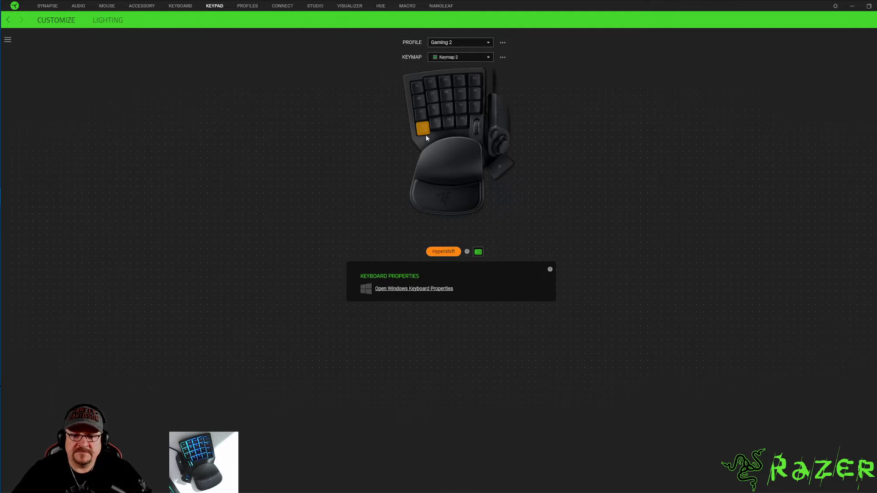
pyautogui.click(437, 126)
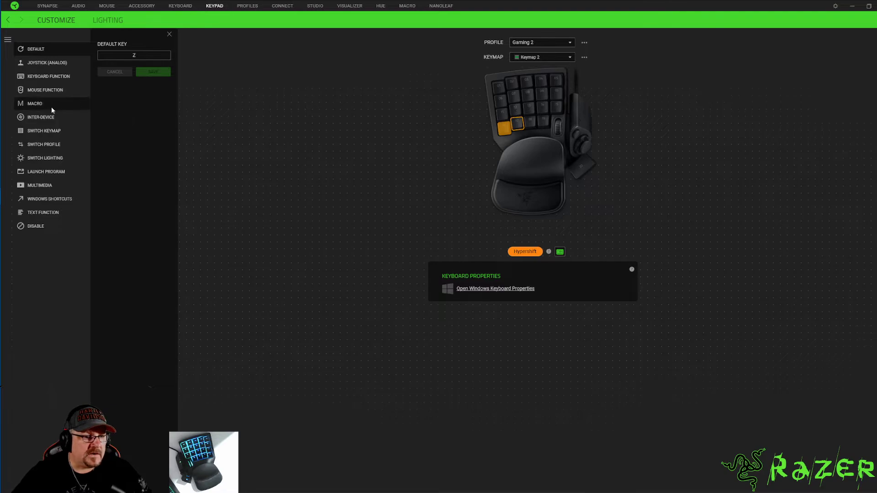
pyautogui.click(47, 144)
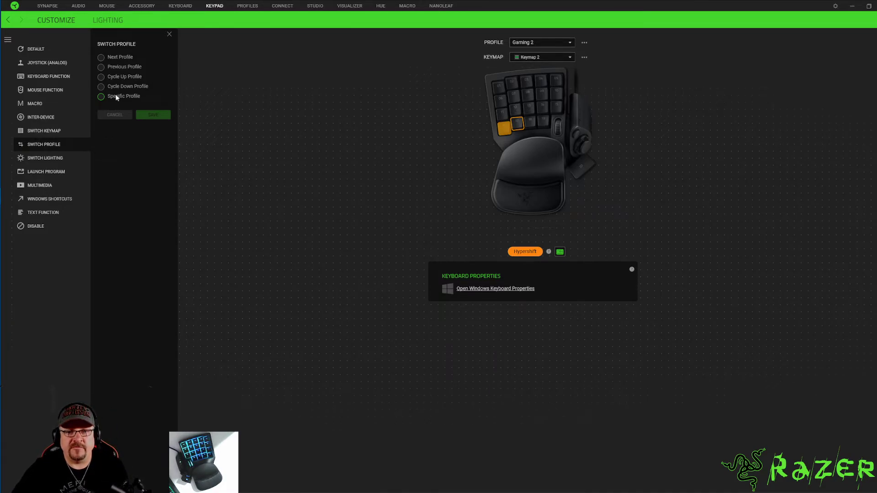
pyautogui.click(101, 68)
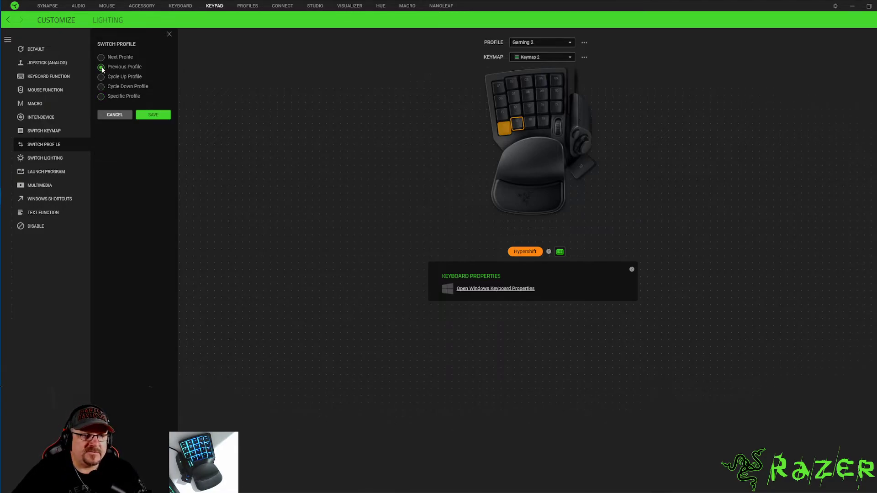
pyautogui.click(154, 116)
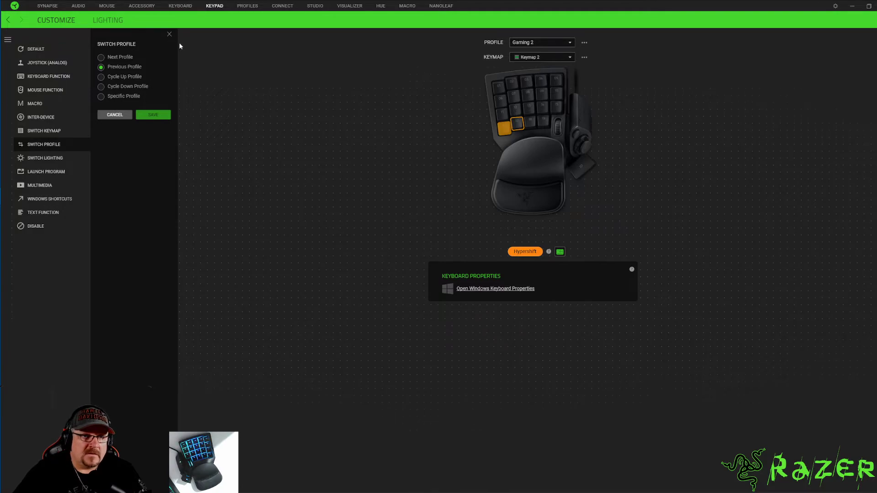
pyautogui.click(243, 137)
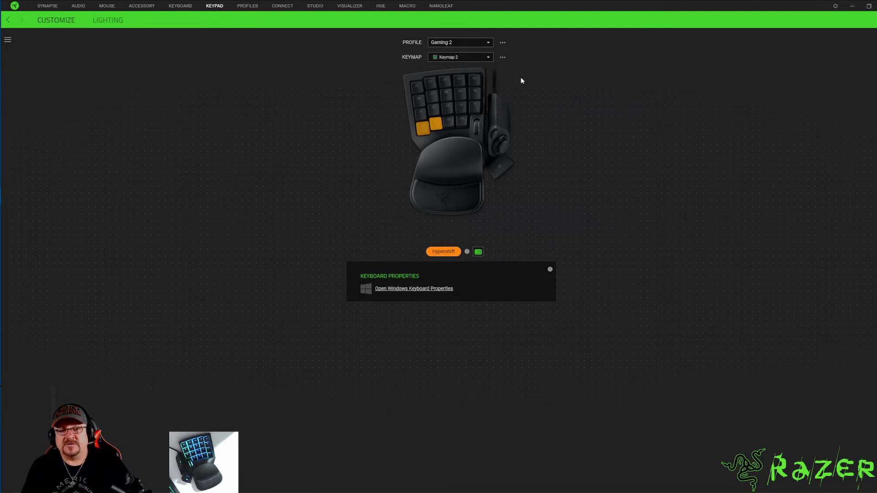
# Use the keypad's Hypershift shortcut to switch back to the Gaming 1 profile
pyautogui.press('Tab')
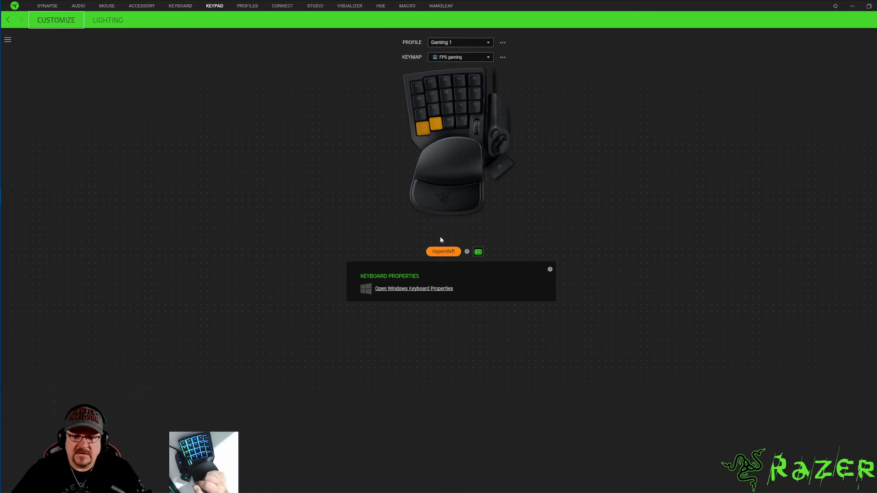
# Toggle the Gaming 1 keypad display from Hypershift back to Standard
pyautogui.click(443, 251)
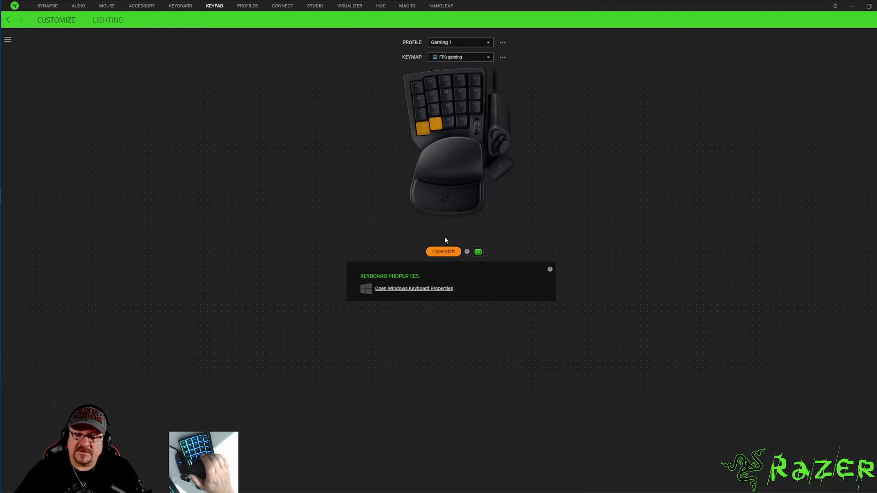
pyautogui.click(444, 252)
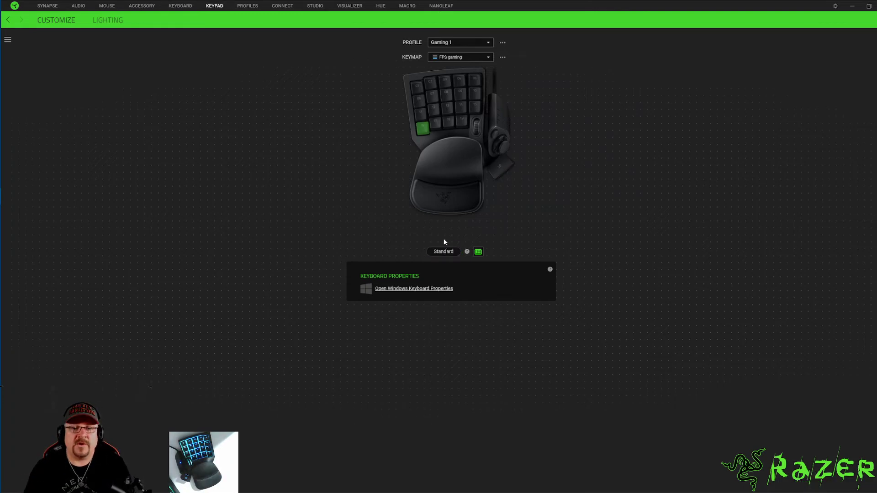